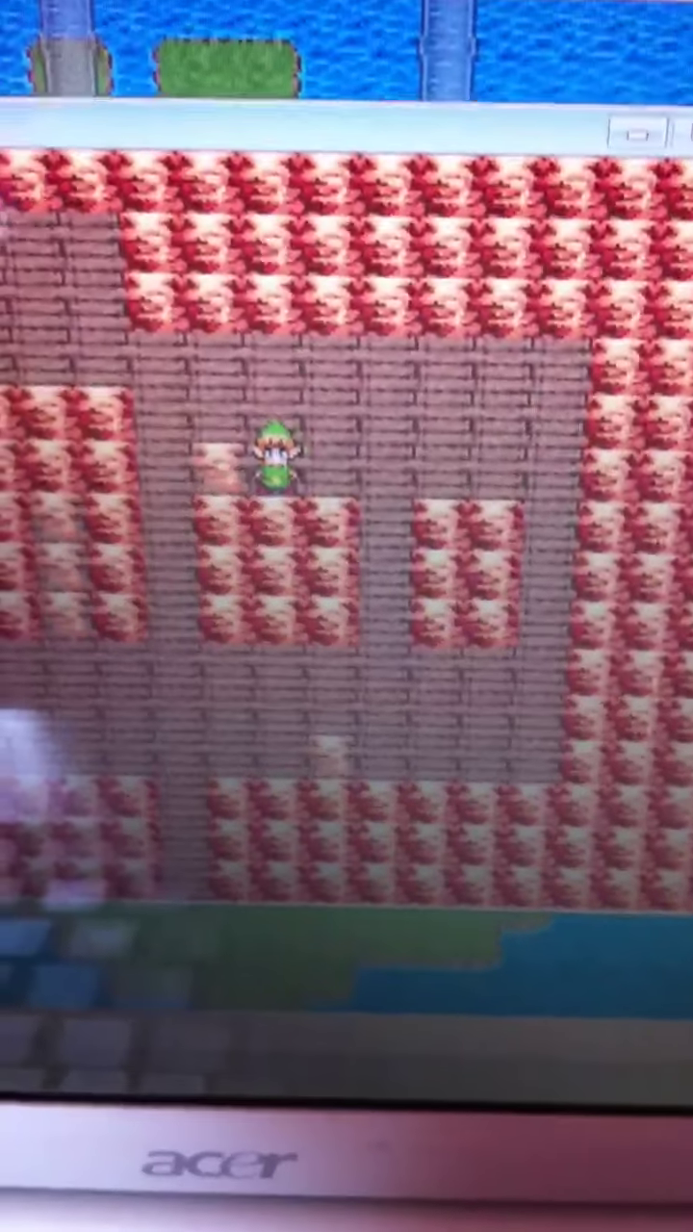
# Turn the hero downward to head out of the pink brick area toward the stone bridge
pyautogui.press('Down')
pyautogui.press('Down')
pyautogui.press('Down')
pyautogui.press('Down')
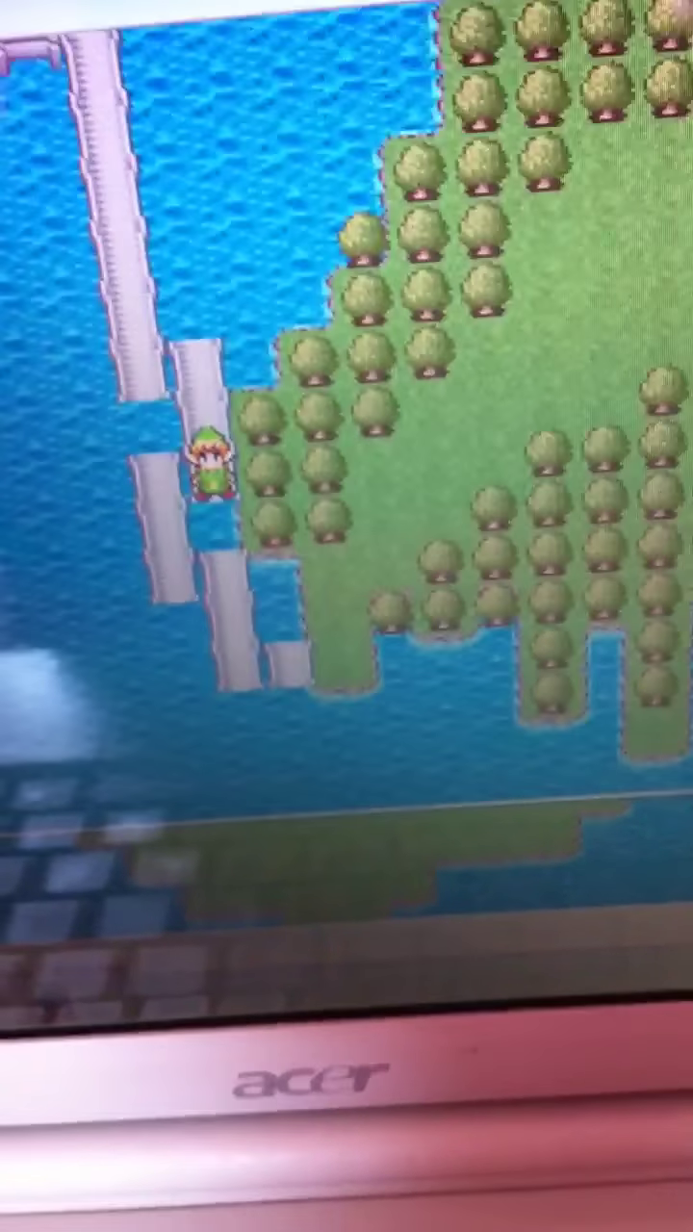
pyautogui.press('Down')
pyautogui.press('Down')
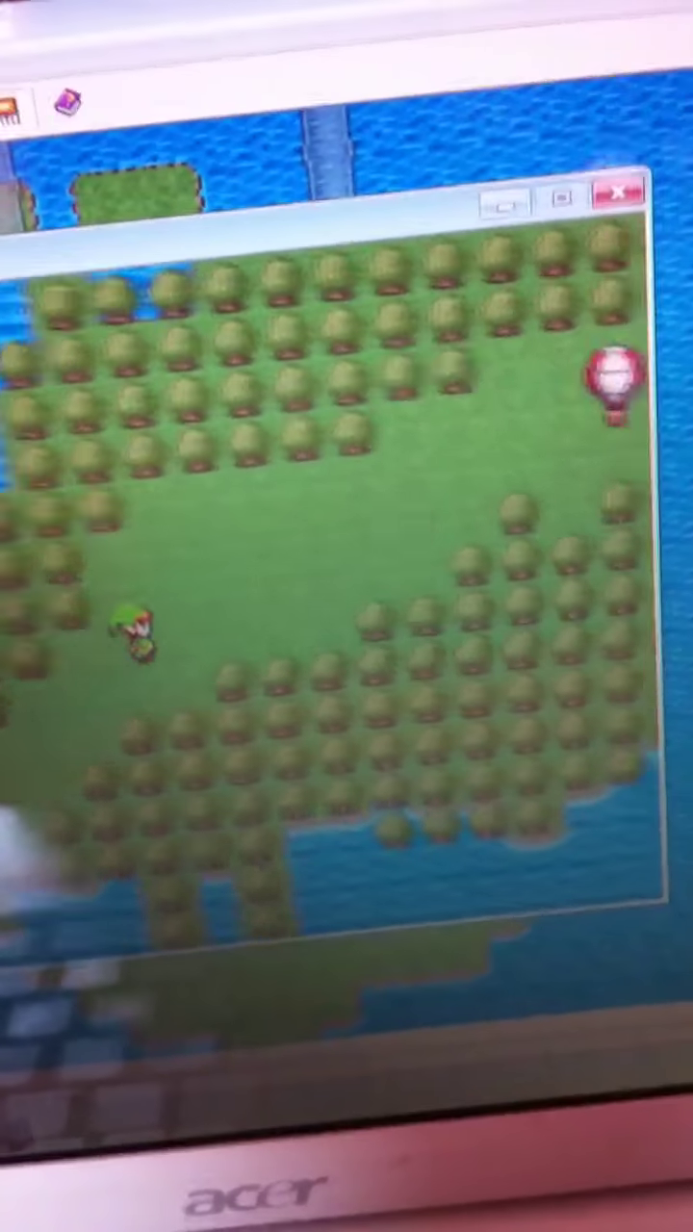
# Walk the hero down the bridge to the forest island, then north through the forest
pyautogui.press('Up')
pyautogui.press('Up')
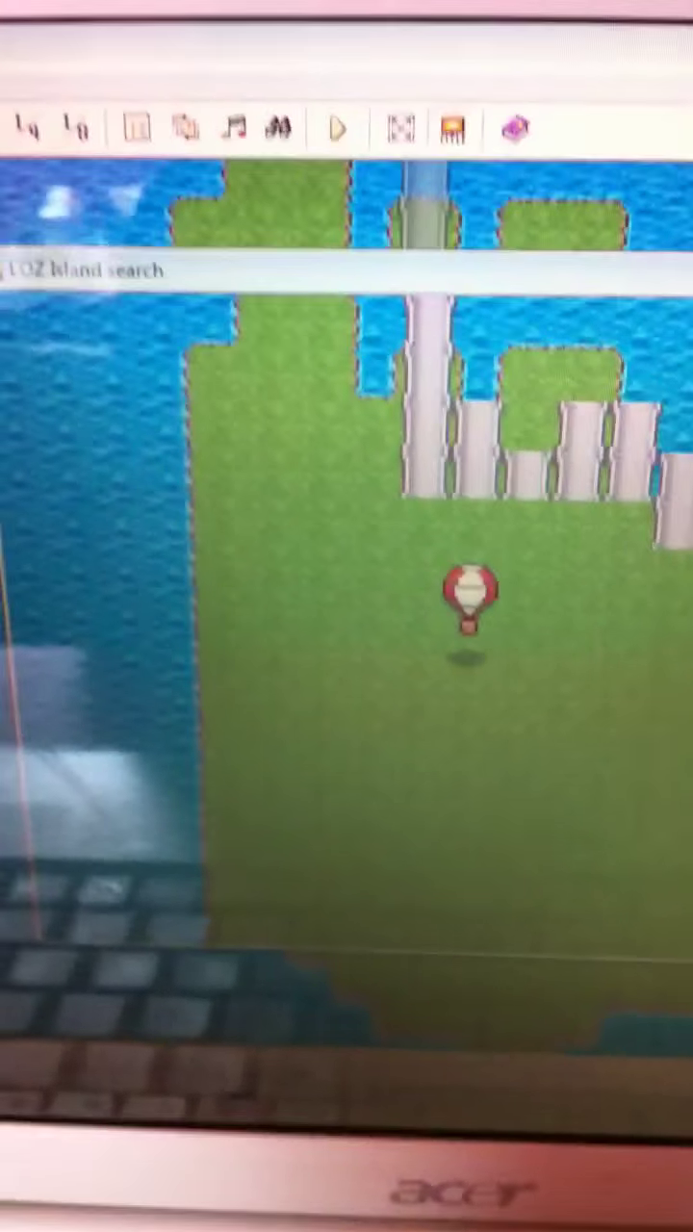
# Land the balloon on the grass island and walk along the white-pillar path and upper bridge
pyautogui.press('Return')
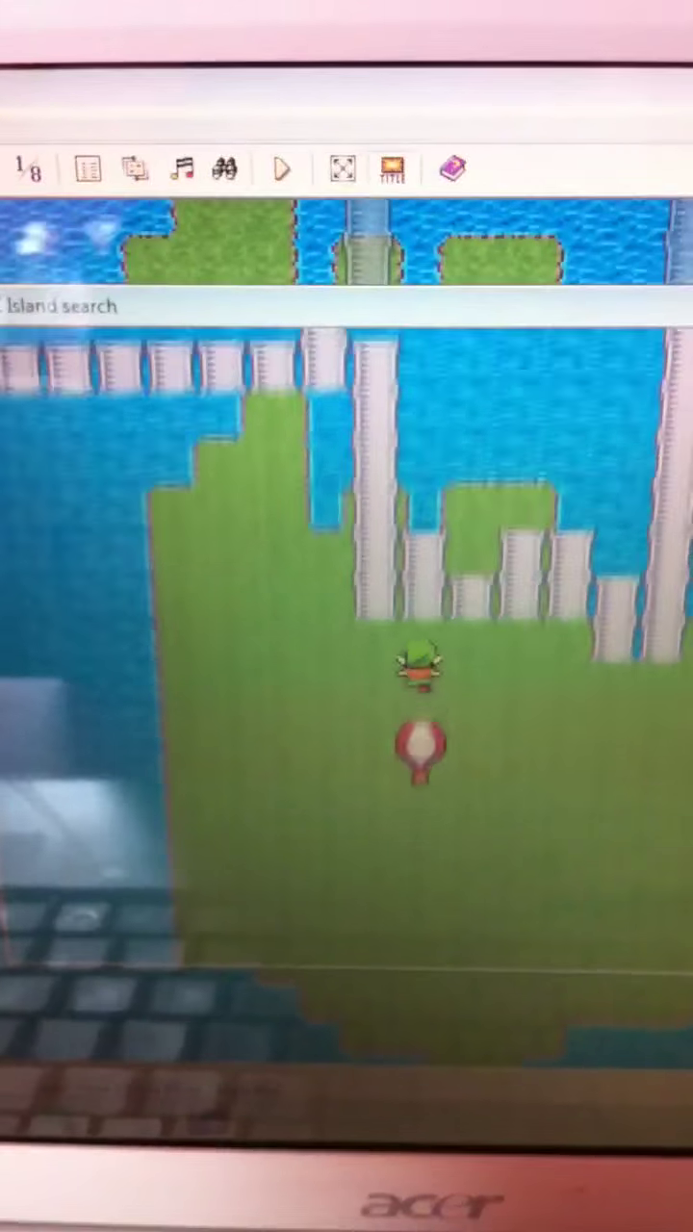
pyautogui.press('Up')
pyautogui.press('Up')
pyautogui.press('Left')
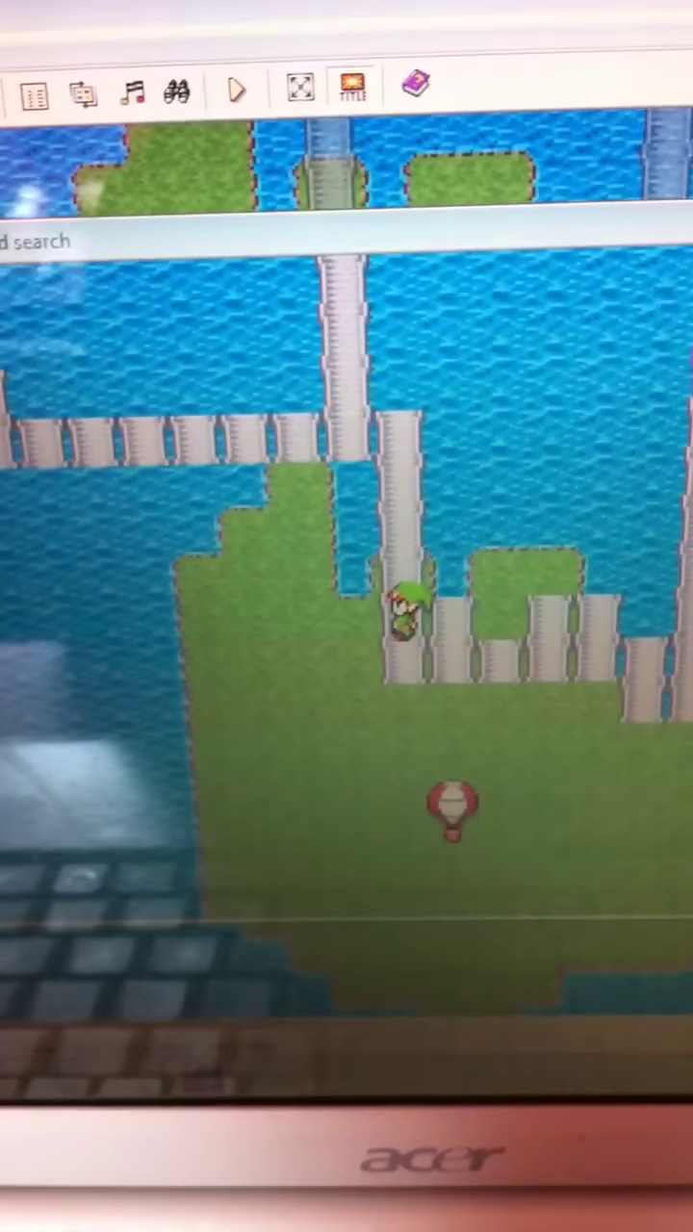
pyautogui.press('Up')
pyautogui.press('Up')
pyautogui.press('Left')
pyautogui.press('Left')
pyautogui.press('Left')
pyautogui.press('Left')
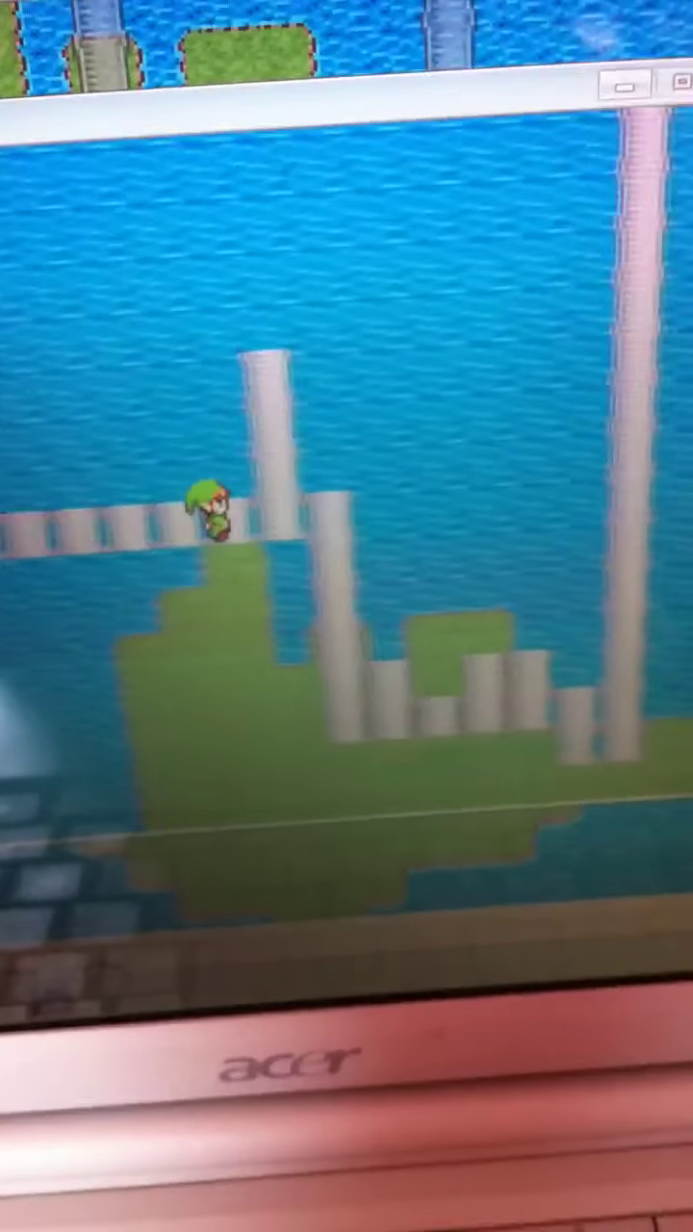
pyautogui.press('Down')
pyautogui.press('Down')
pyautogui.press('Down')
pyautogui.press('Down')
pyautogui.press('Down')
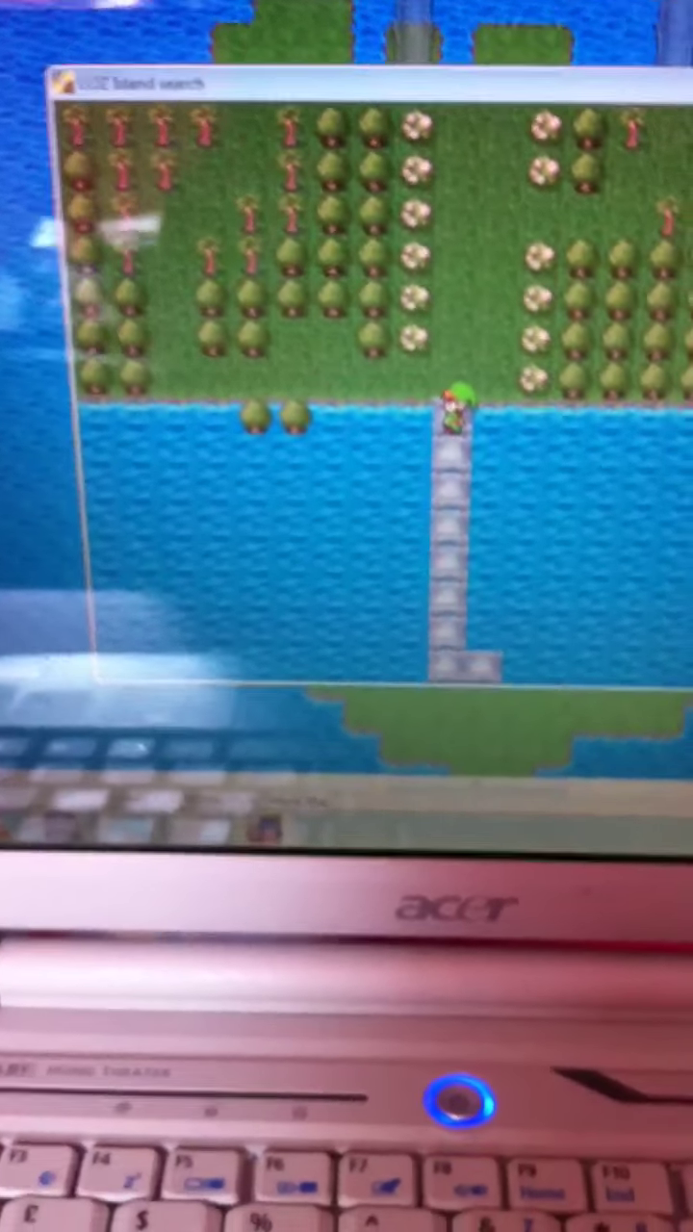
# Walk the hero off the bridge and up through the trees toward the pink building
pyautogui.press('Left')
pyautogui.press('Left')
pyautogui.press('Left')
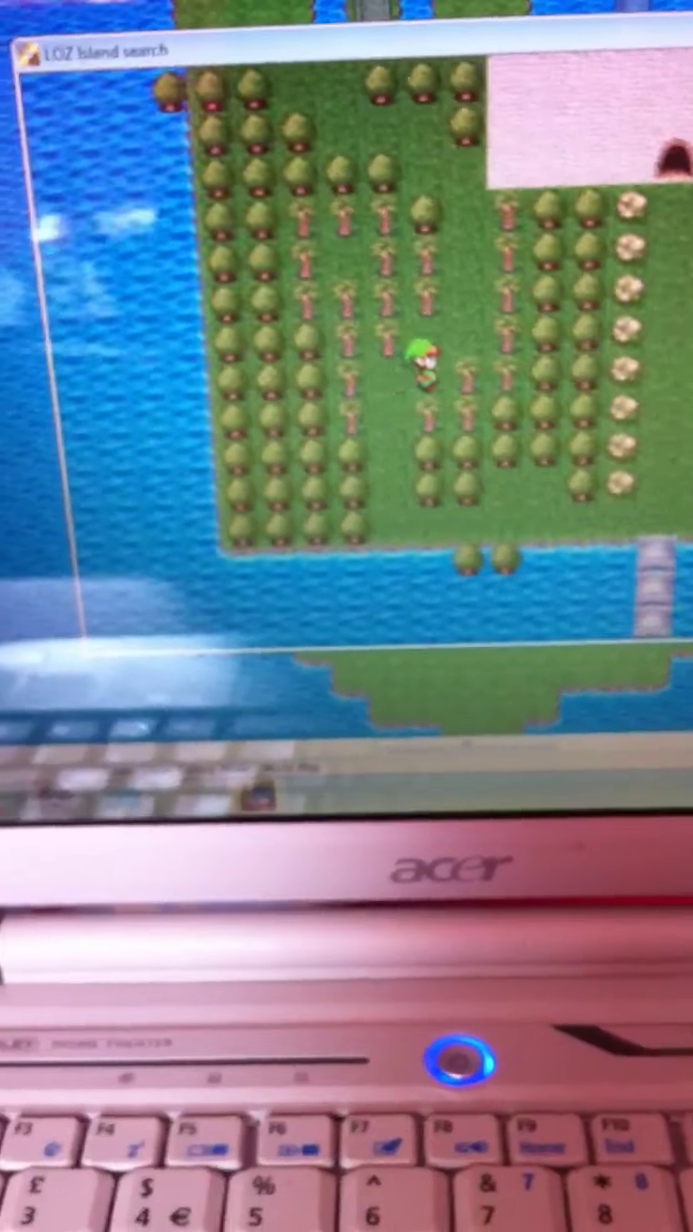
pyautogui.press('Up')
pyautogui.press('Up')
pyautogui.press('Up')
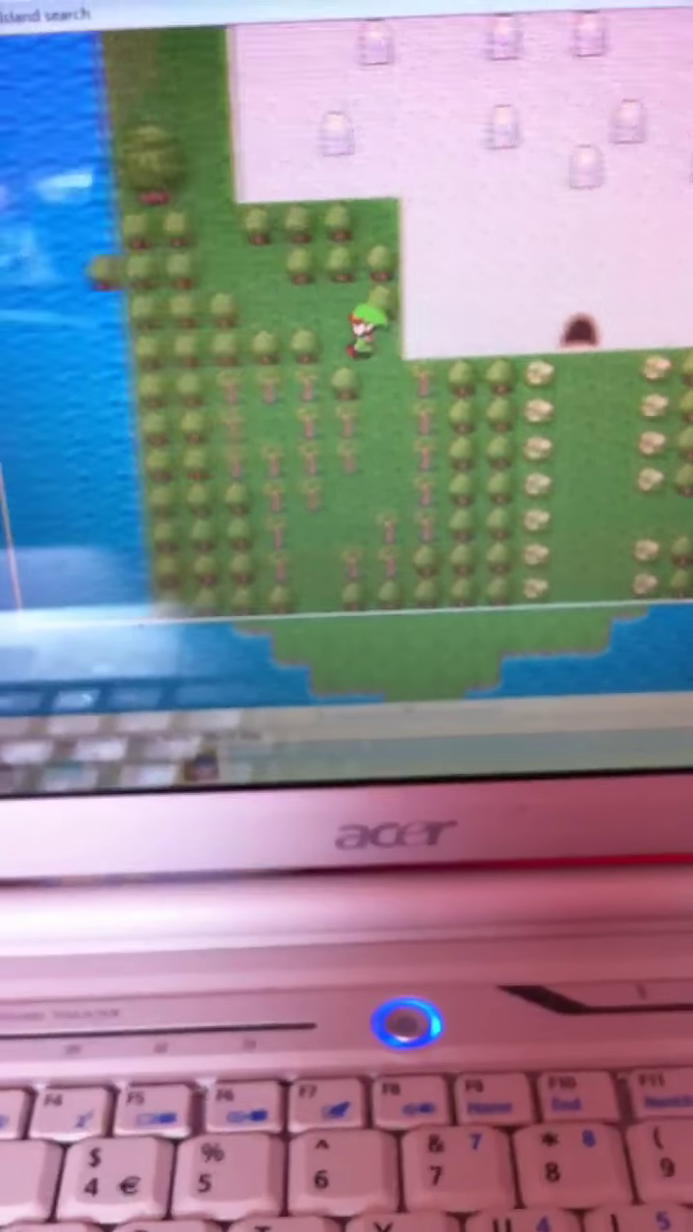
pyautogui.press('Left')
pyautogui.press('Left')
pyautogui.press('Left')
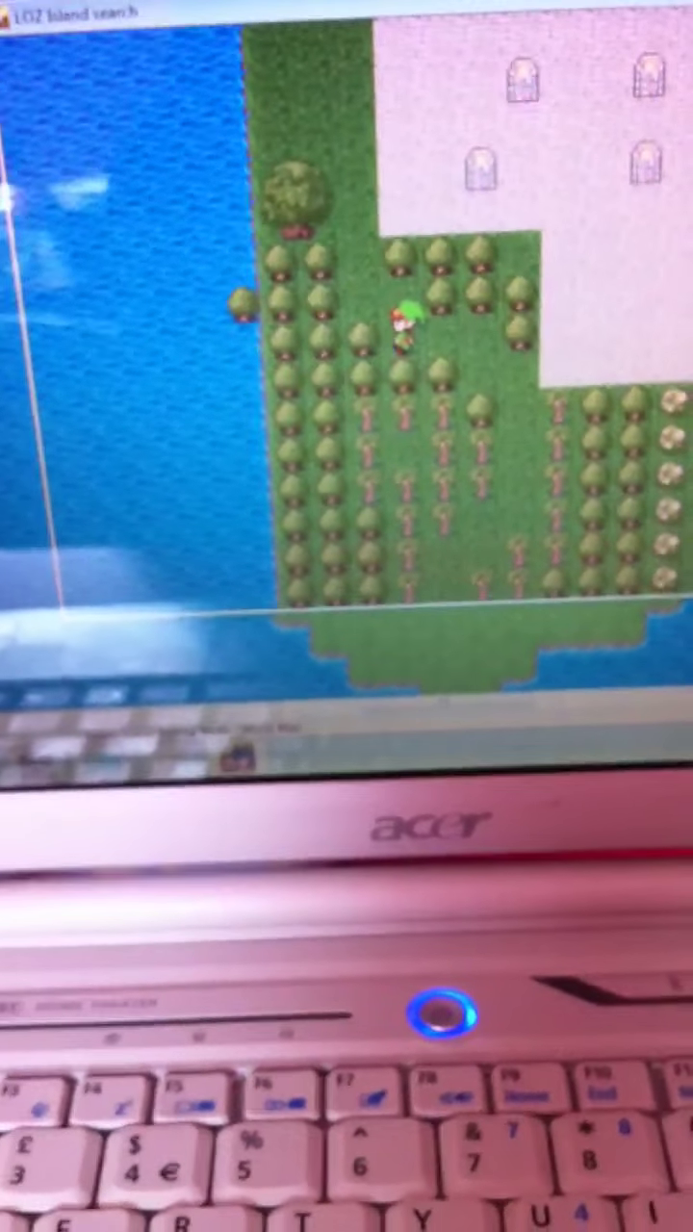
pyautogui.press('Left')
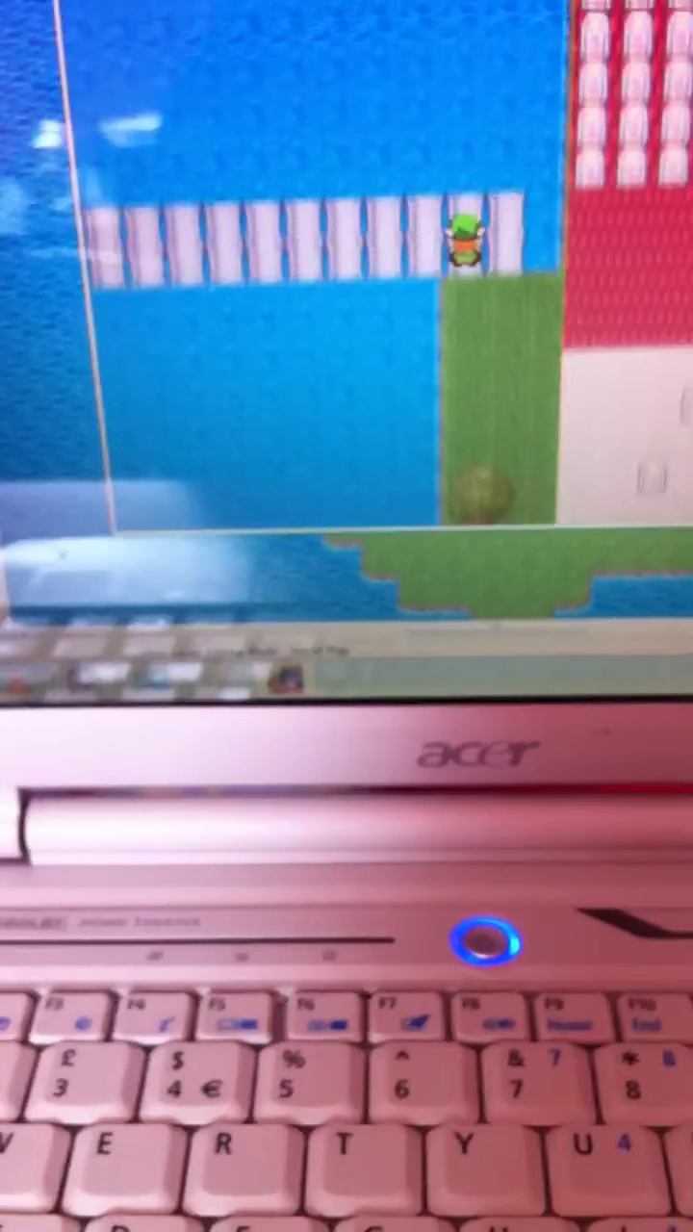
# Cross the long white bridge leftward onto the sandy island
pyautogui.press('Left')
pyautogui.press('Left')
pyautogui.press('Left')
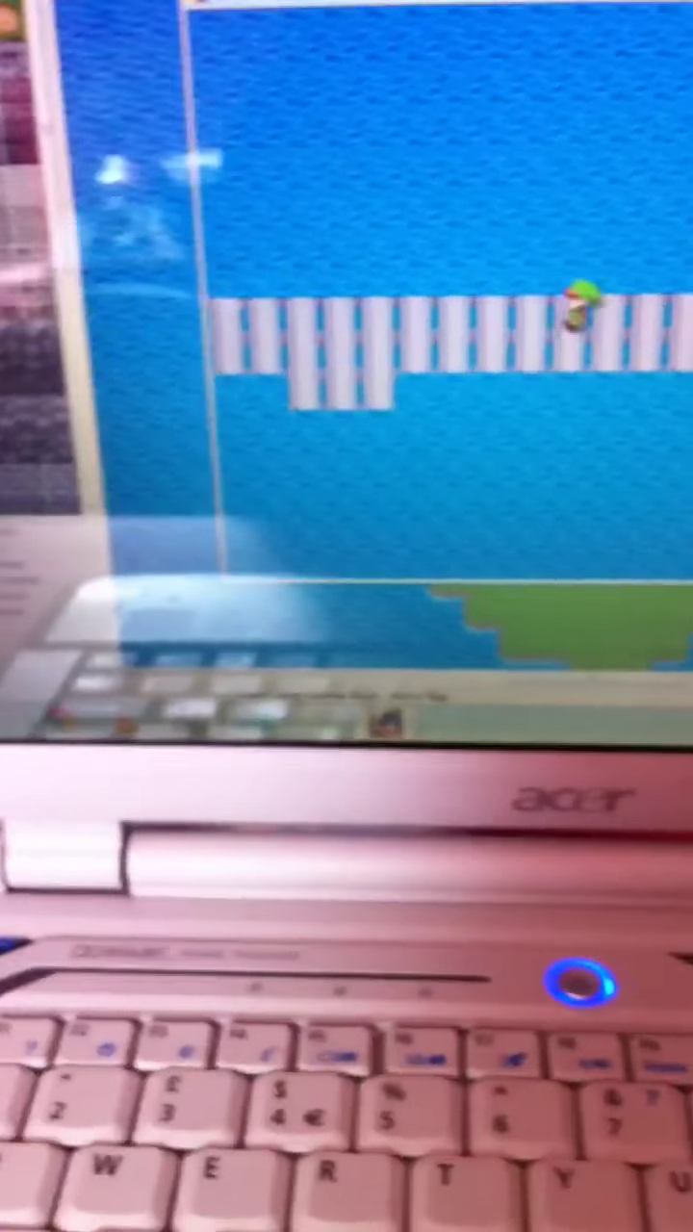
pyautogui.press('Left')
pyautogui.press('Left')
pyautogui.press('Left')
pyautogui.press('Left')
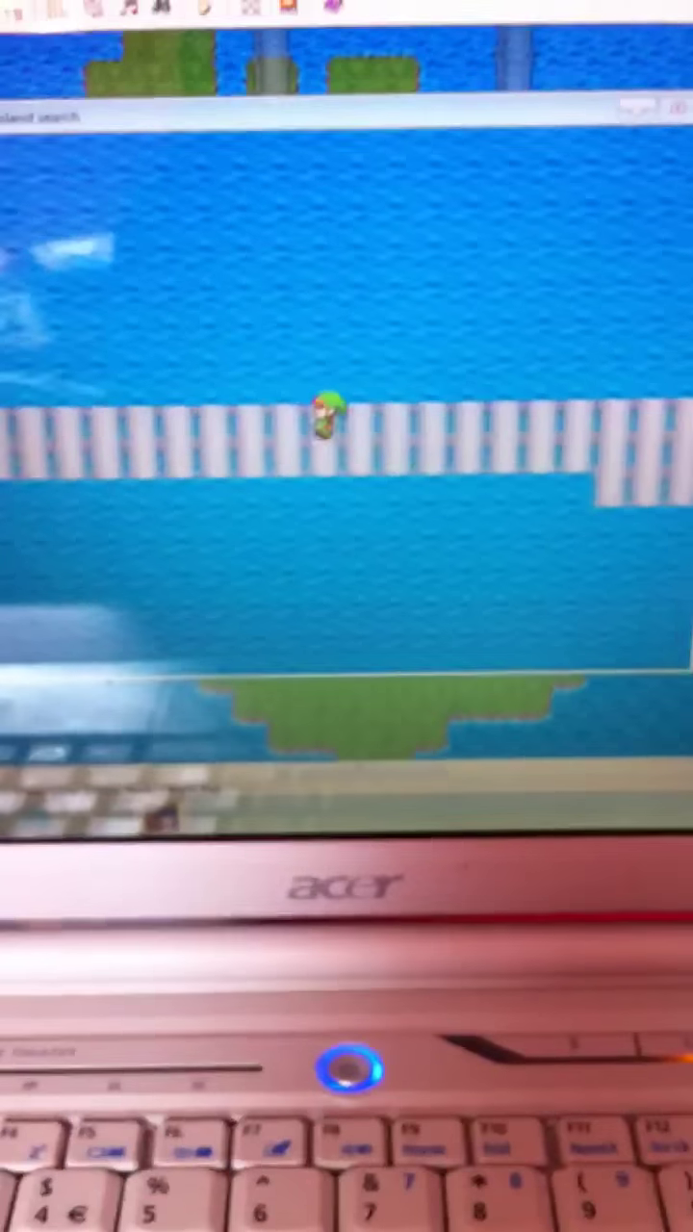
pyautogui.press('Left')
pyautogui.press('Left')
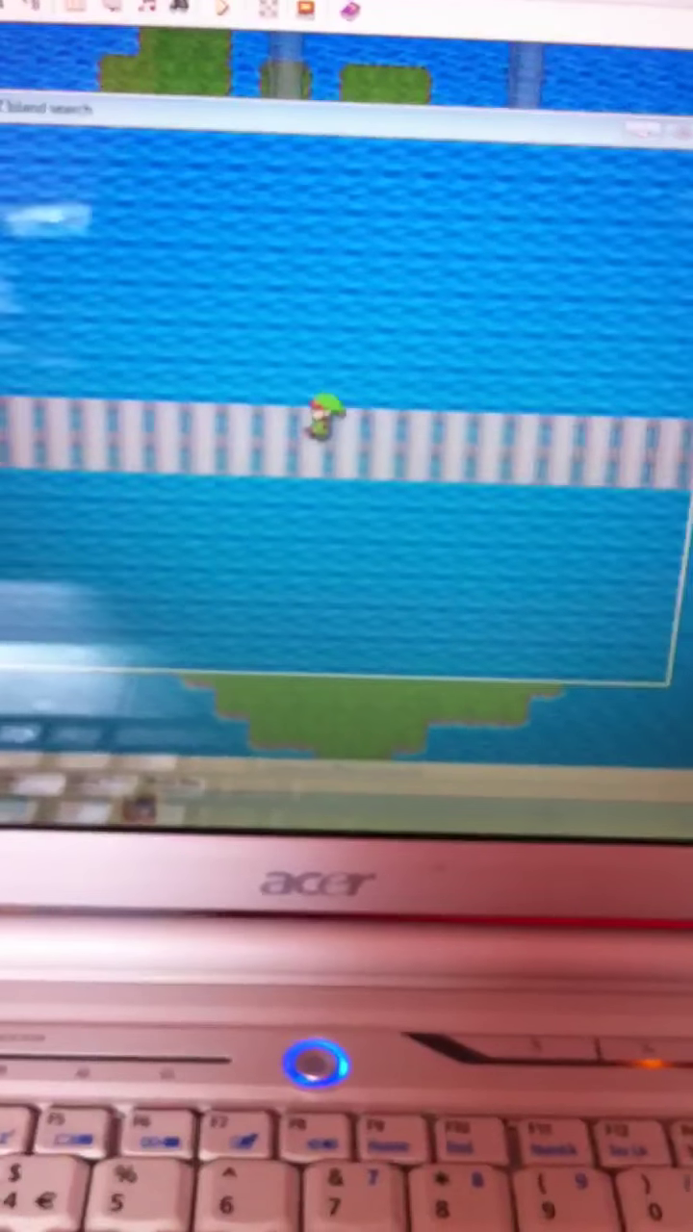
pyautogui.press('Left')
pyautogui.press('Left')
pyautogui.press('Left')
pyautogui.press('Left')
pyautogui.press('Left')
pyautogui.press('Left')
pyautogui.press('Left')
pyautogui.press('Left')
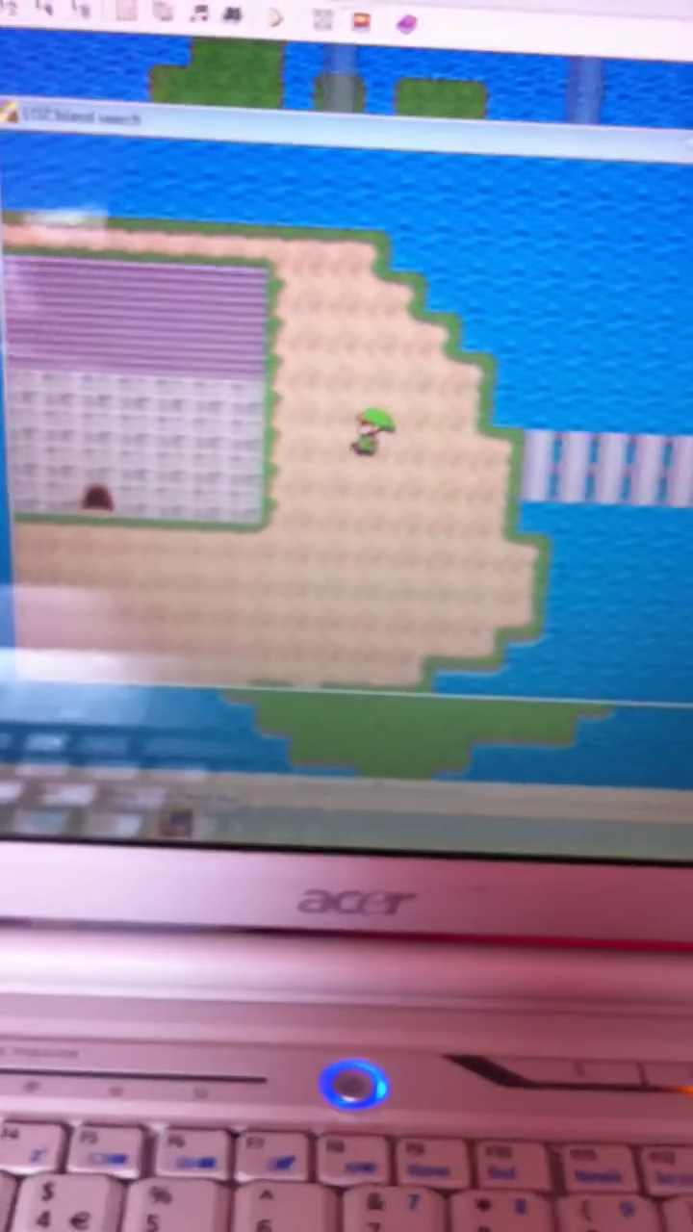
pyautogui.press('Left')
pyautogui.press('Left')
pyautogui.press('Left')
pyautogui.press('Left')
# Enter the pink-walled house, exit to the beach, and walk right onto the pier
pyautogui.press('Up')
pyautogui.press('Up')
pyautogui.press('Up')
pyautogui.press('Up')
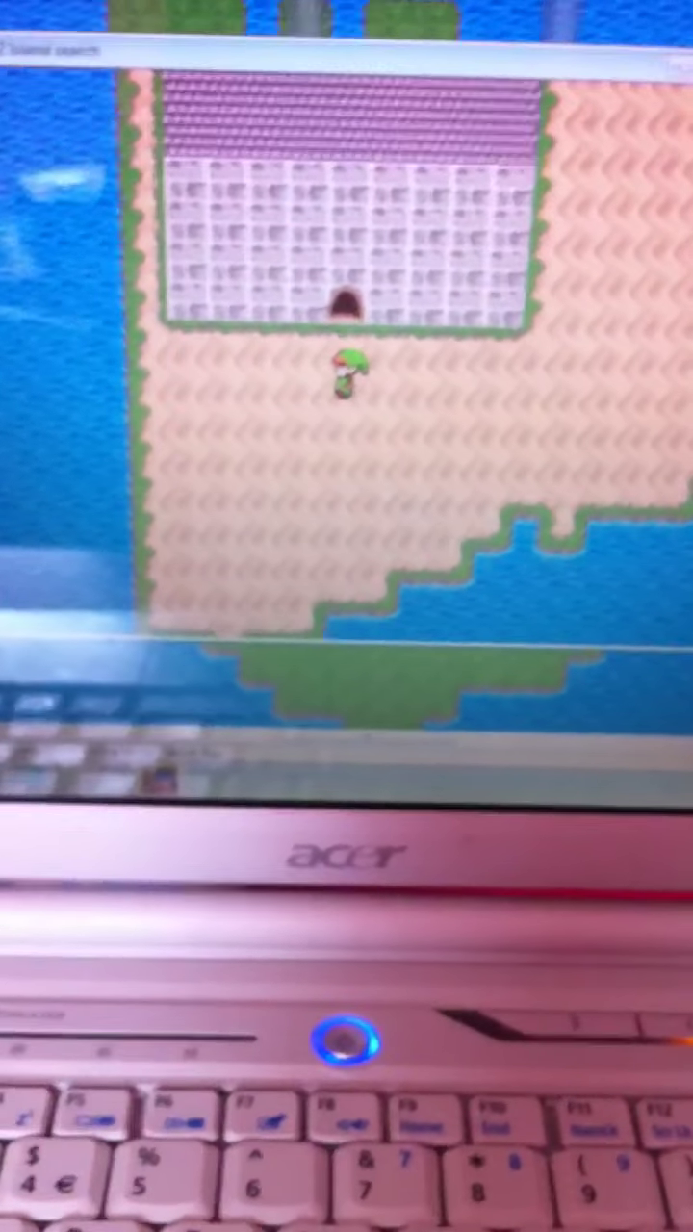
pyautogui.press('Up')
pyautogui.press('Up')
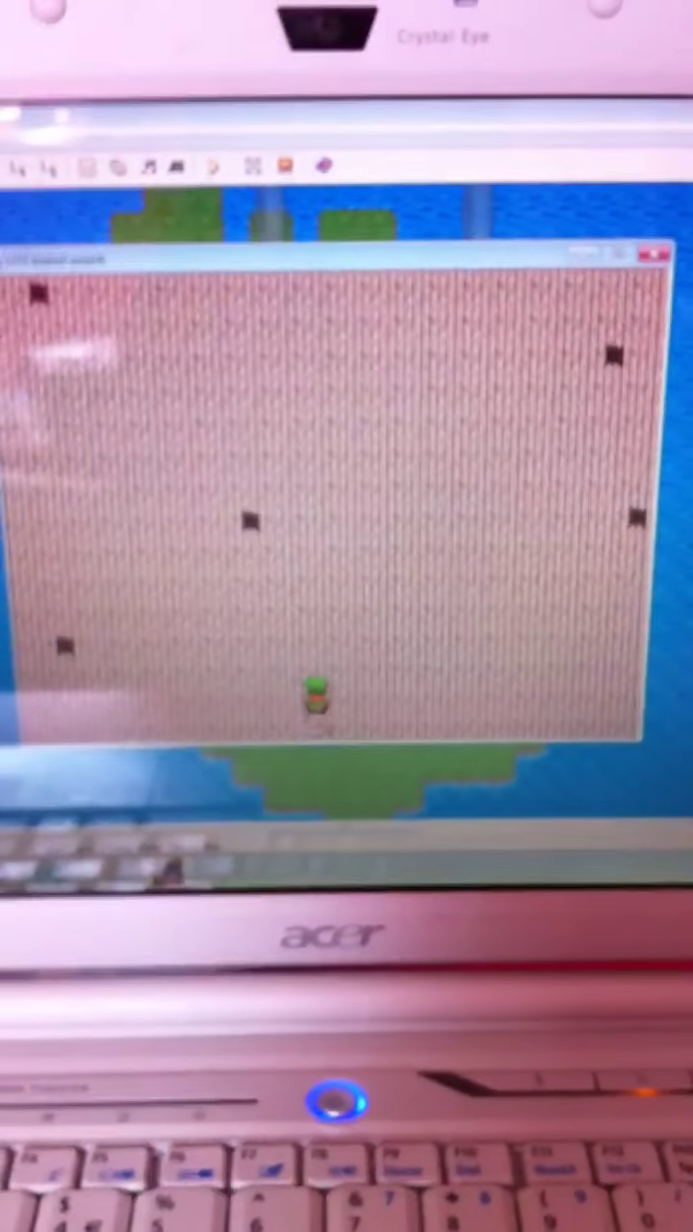
pyautogui.press('Down')
pyautogui.press('Down')
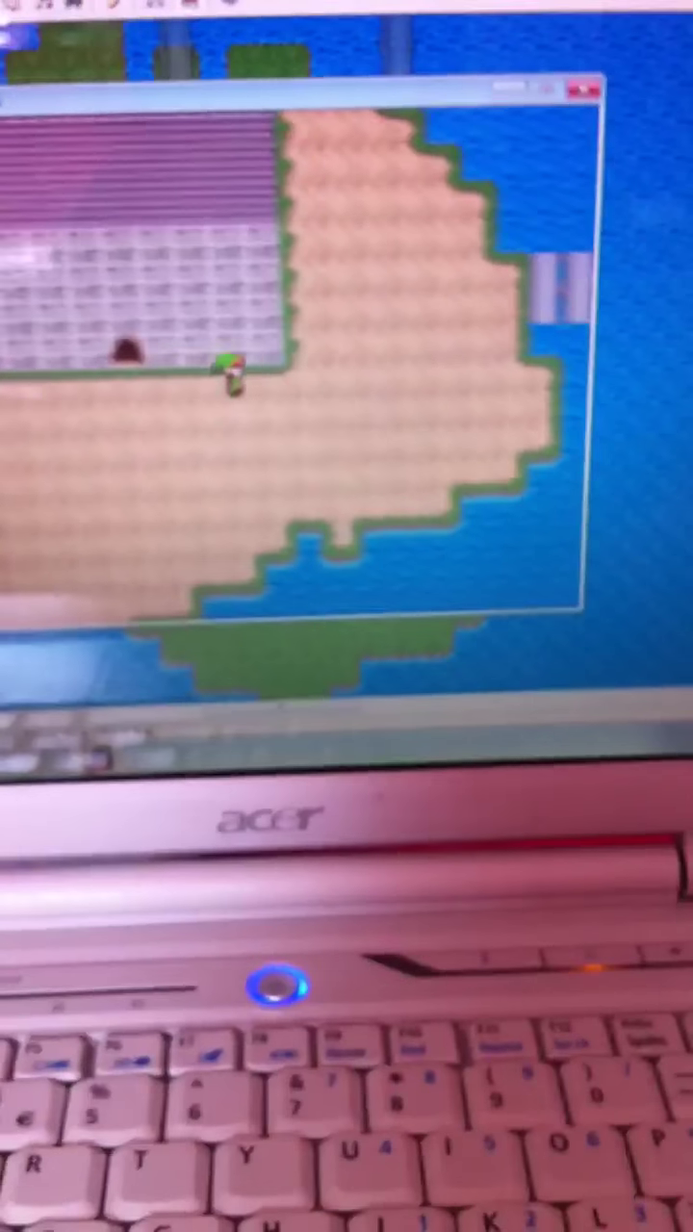
pyautogui.press('Right')
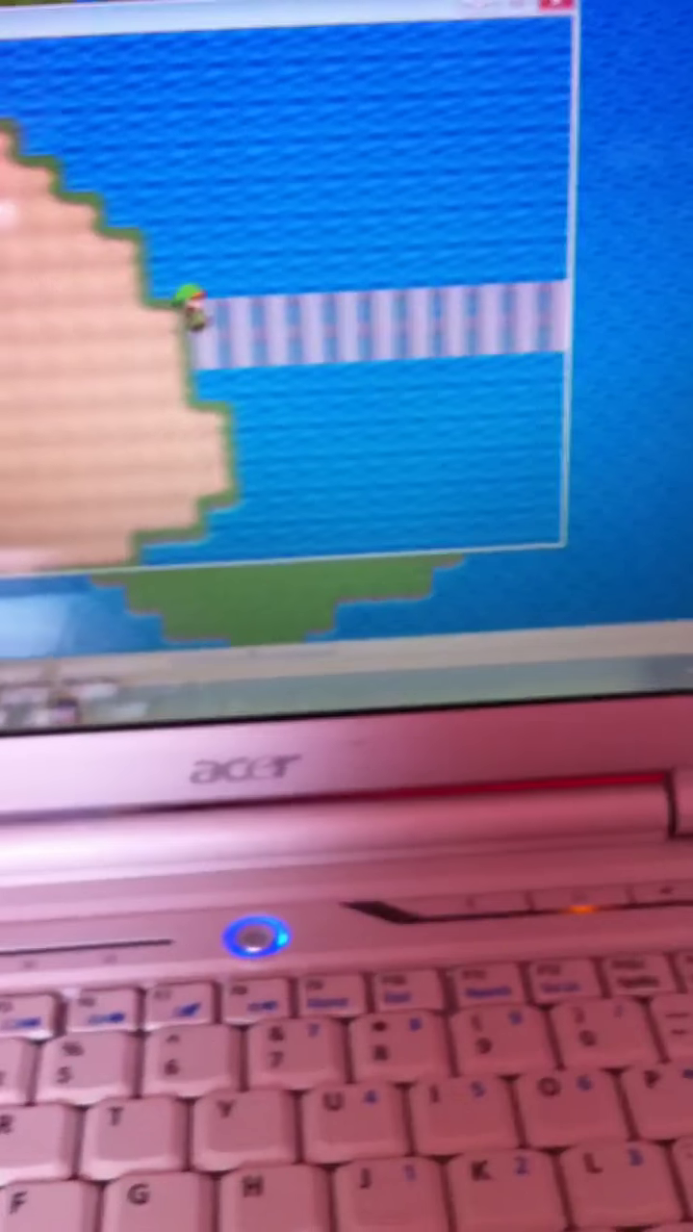
pyautogui.press('Right')
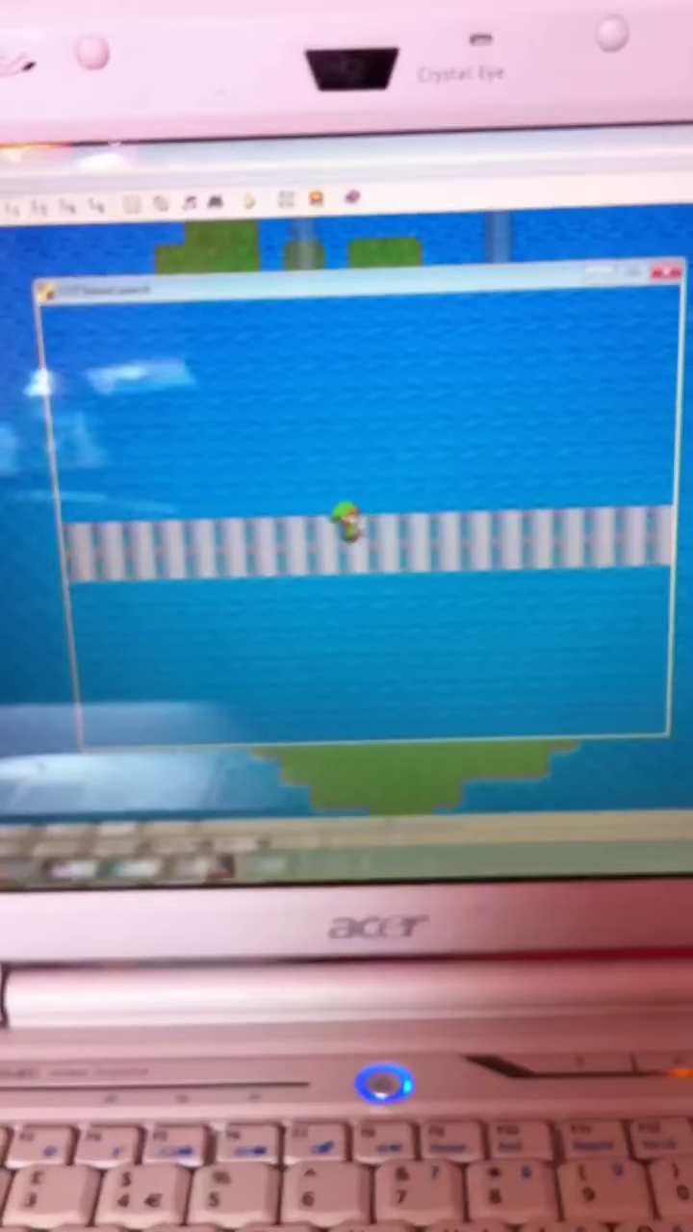